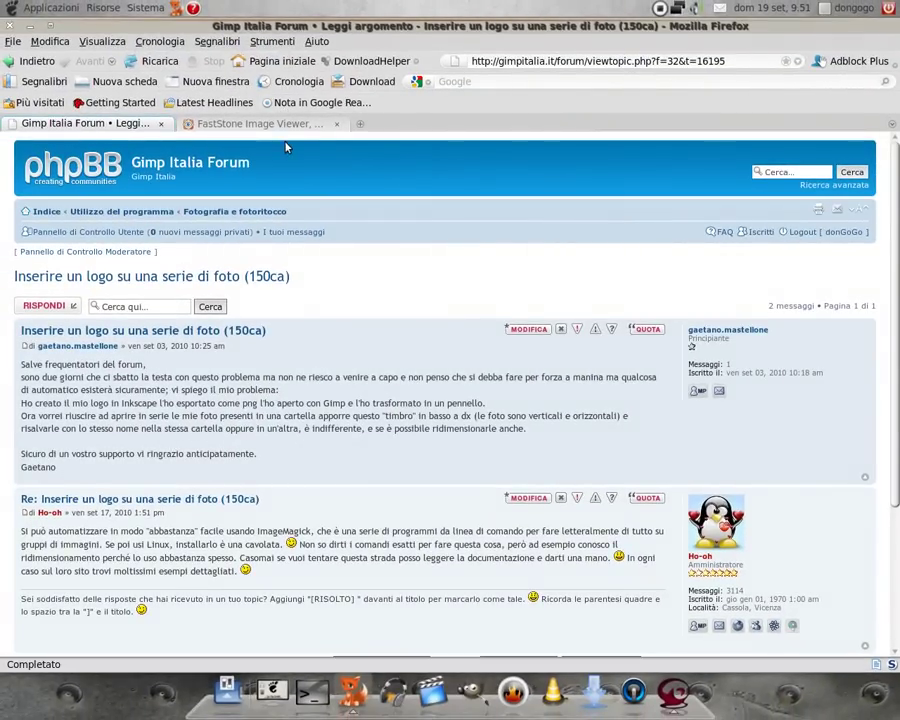
- Switch Firefox to the FastStone products page that lists Photo Resizer 3.0
{"action": "left_click", "coordinate": [280, 124]}
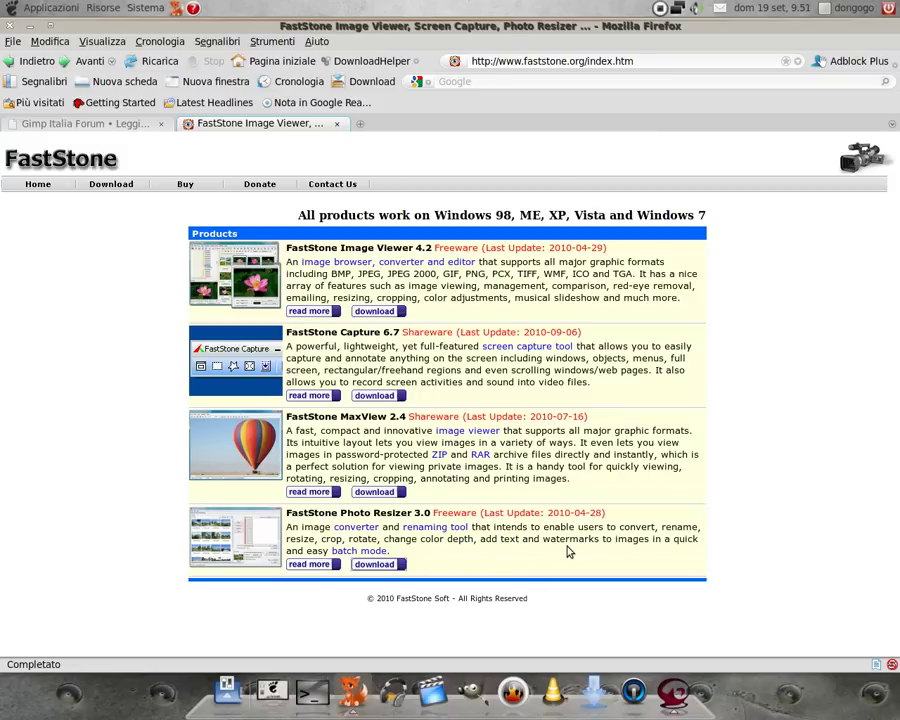
- Open the FastStone Photo Resizer 3.0 download page, then the desktop Applications menu
{"action": "left_click", "coordinate": [374, 564]}
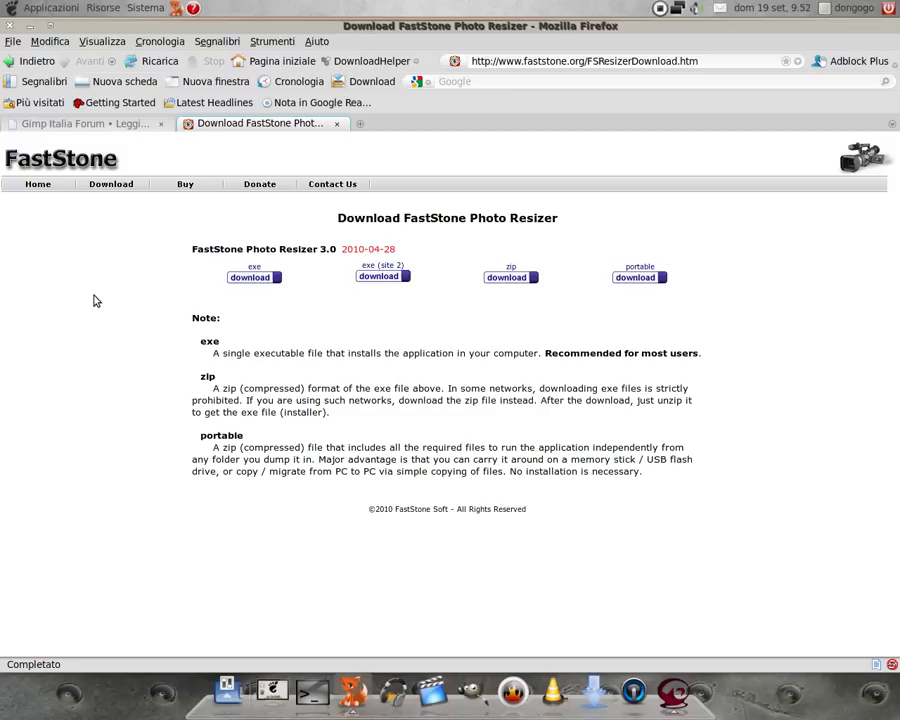
{"action": "left_click", "coordinate": [52, 8]}
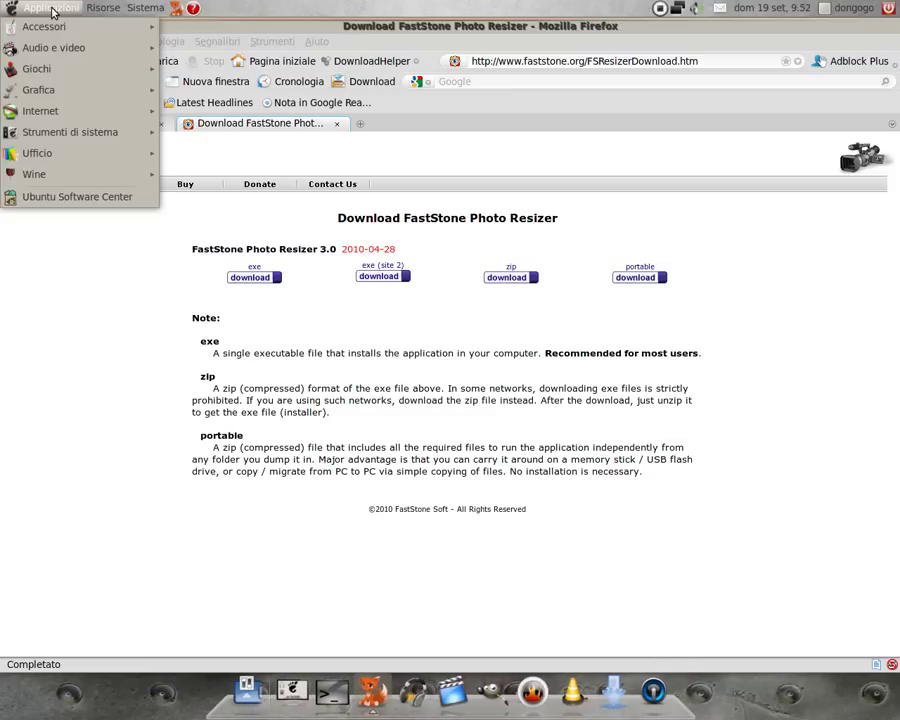
{"action": "mouse_move", "coordinate": [34, 174]}
{"action": "mouse_move", "coordinate": [390, 174]}
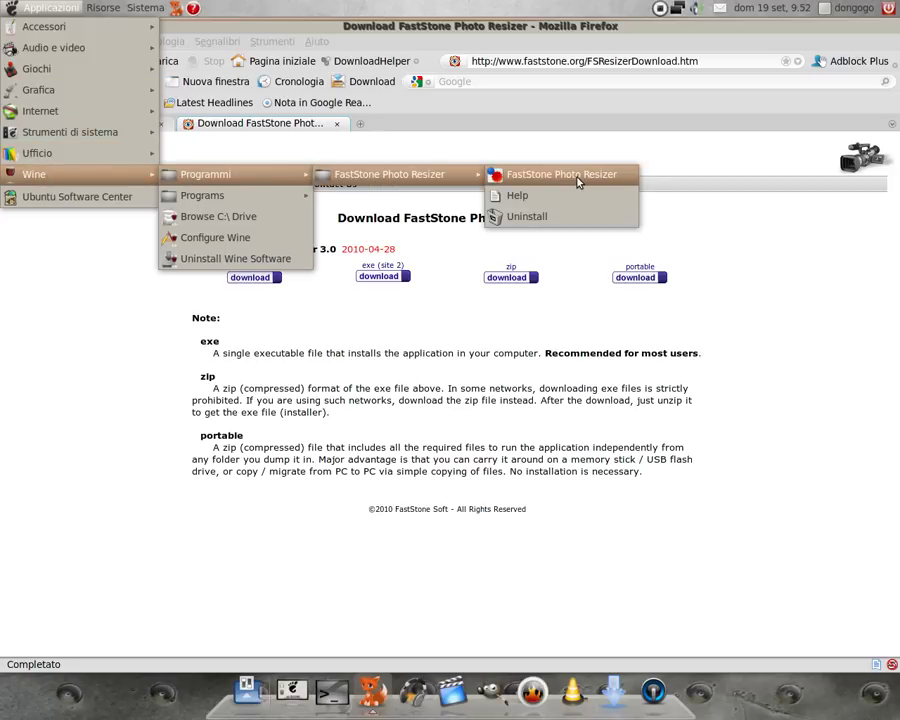
- Launch FastStone Photo Resizer from the Wine programs menu
{"action": "left_click", "coordinate": [578, 177]}
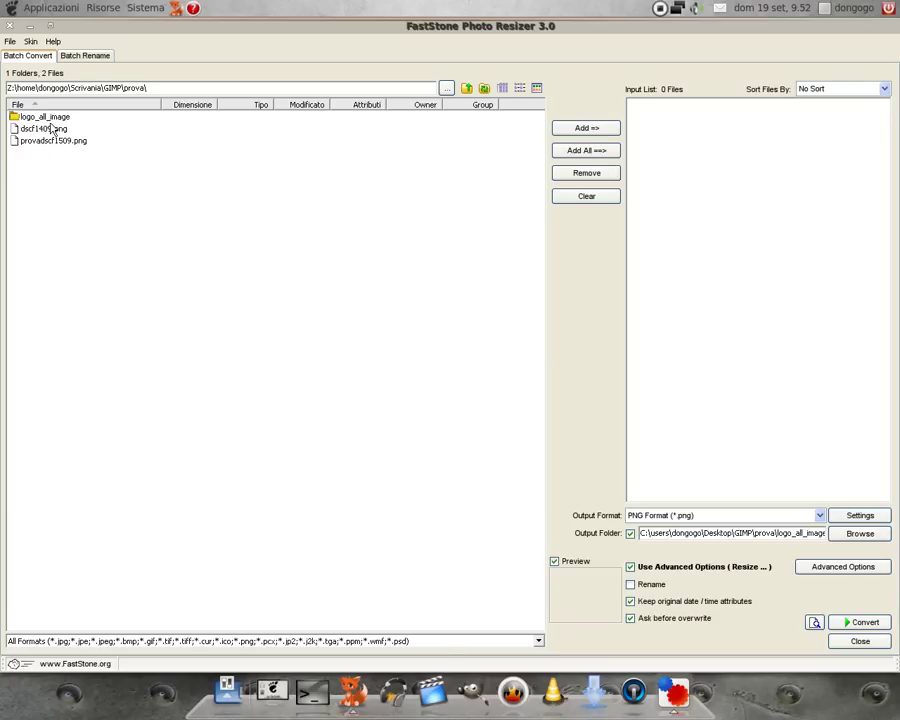
- Add provadscf1509.png and dscf1409.png to the input list
{"action": "left_click", "coordinate": [40, 141]}
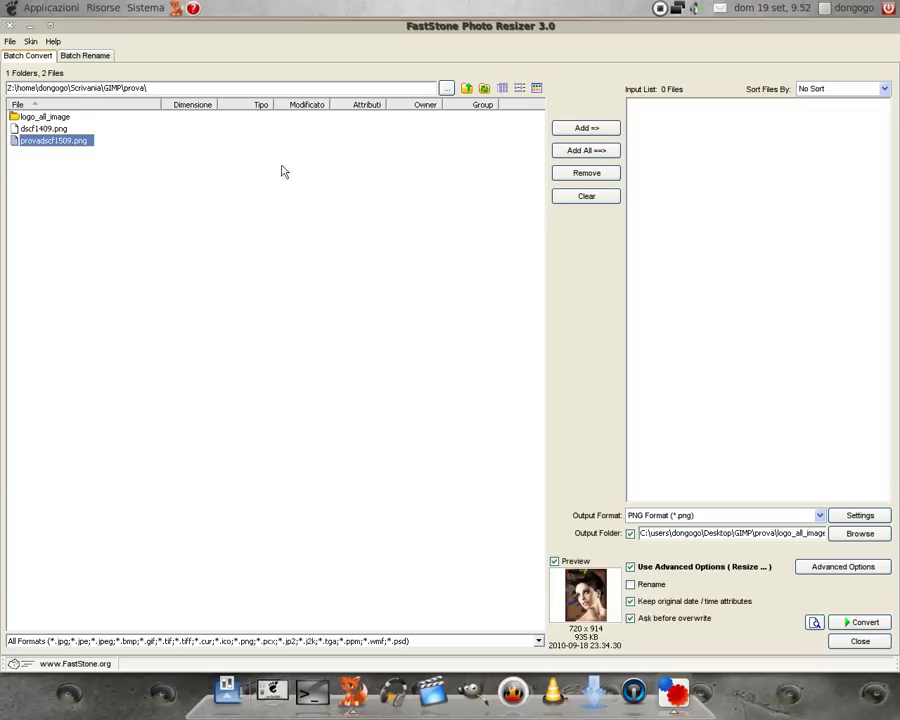
{"action": "left_click", "coordinate": [50, 130], "text": "shift"}
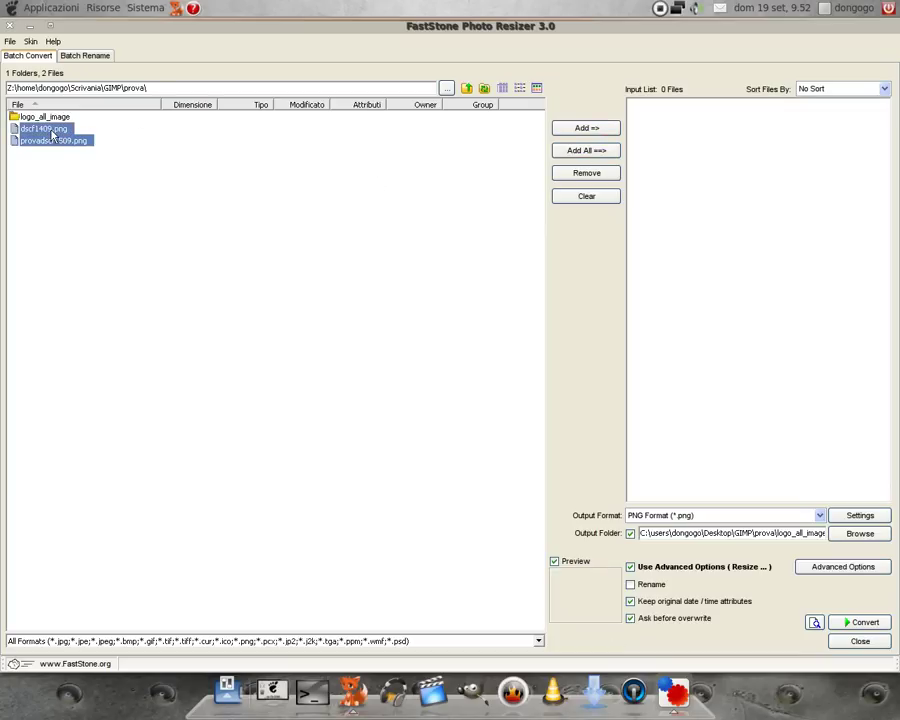
{"action": "left_click", "coordinate": [589, 129]}
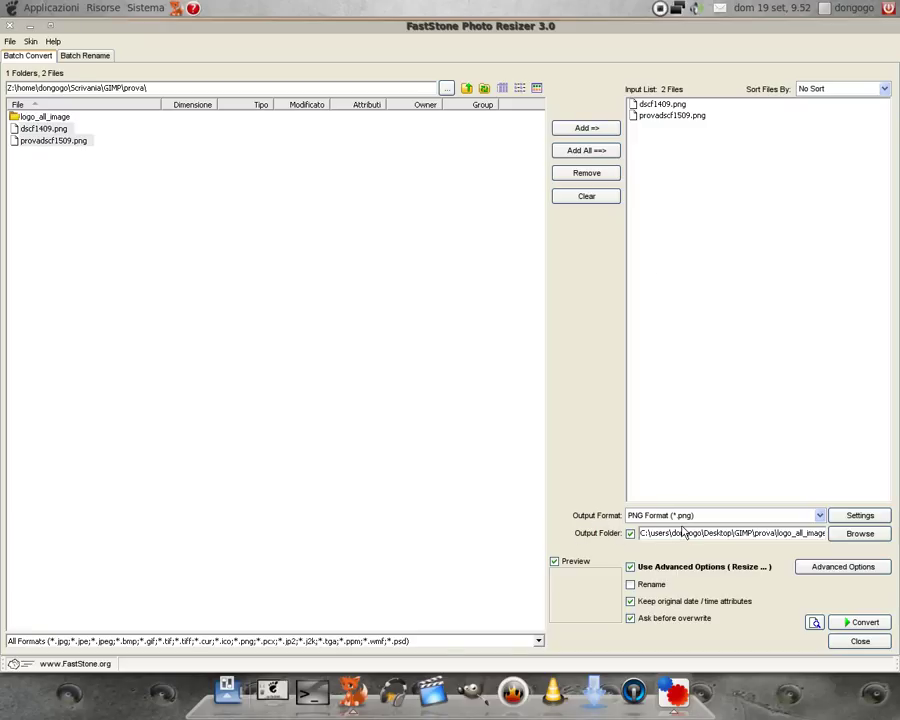
- Keep PNG as output format and set logo_all_image as the output folder
{"action": "left_click", "coordinate": [819, 516]}
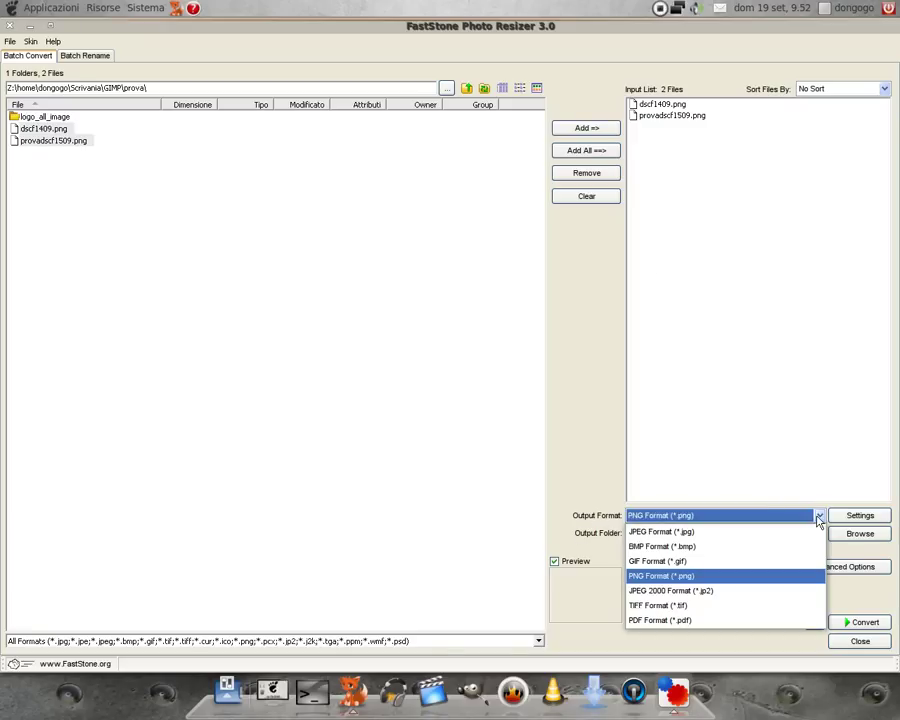
{"action": "left_click", "coordinate": [690, 577]}
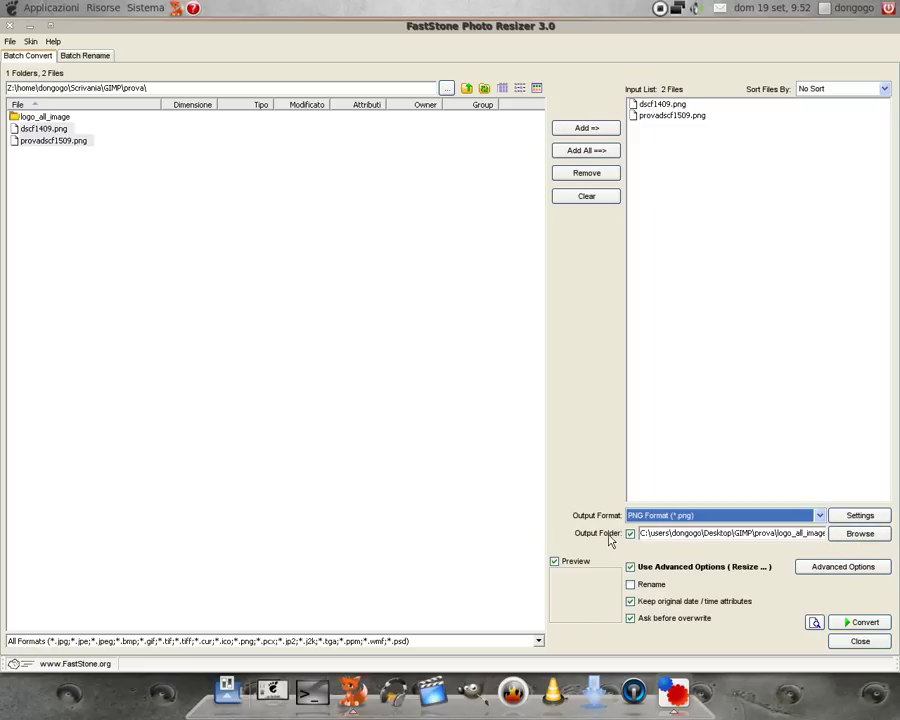
{"action": "left_click", "coordinate": [851, 533]}
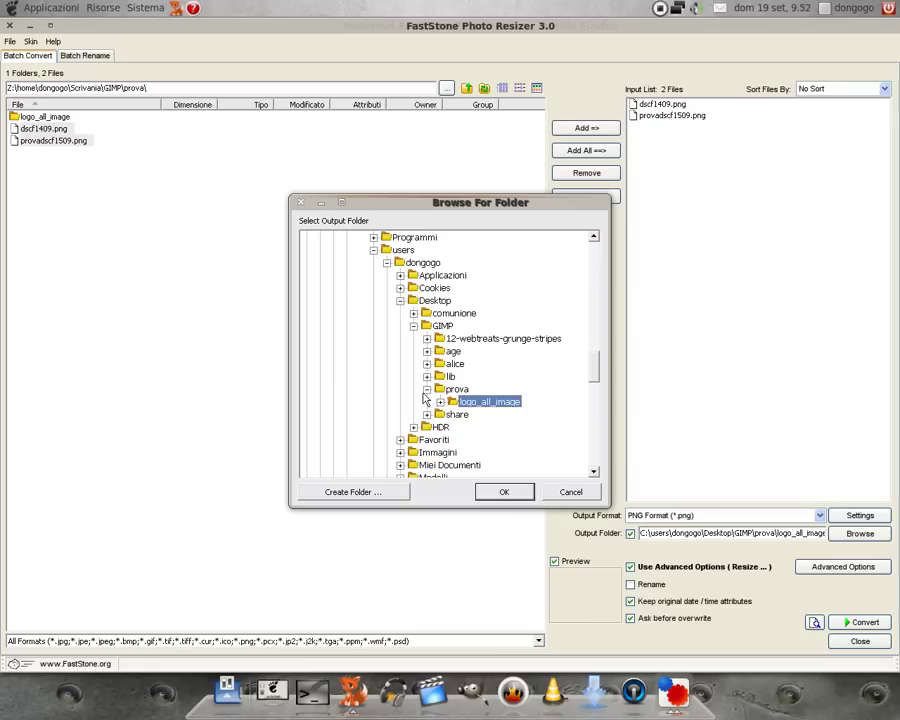
{"action": "left_click", "coordinate": [510, 492]}
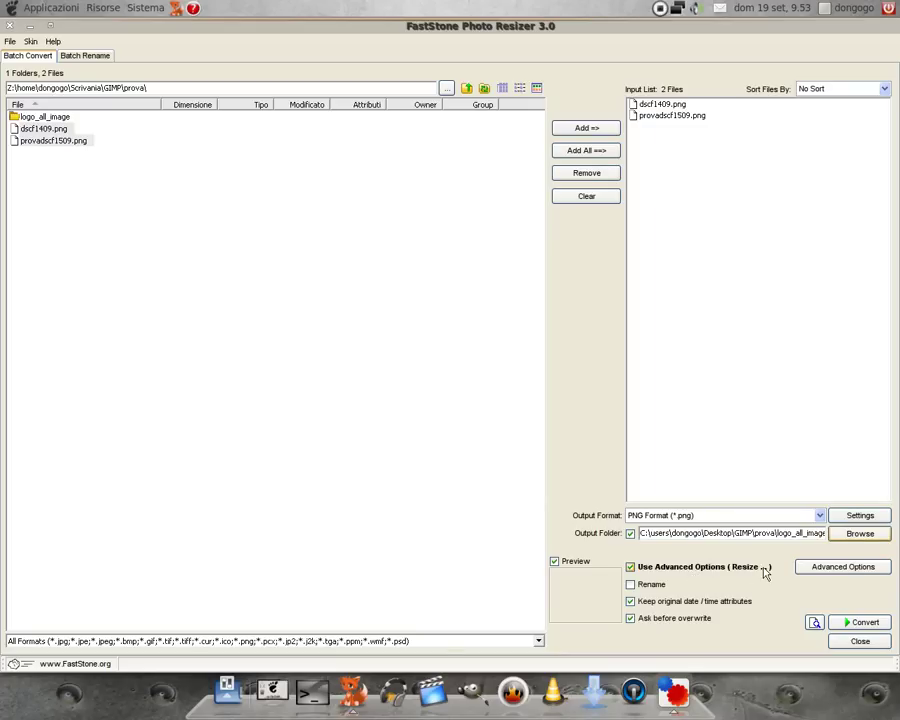
- In Advanced Options, enable Resize with the standard 800 x 600 size
{"action": "left_click", "coordinate": [866, 569]}
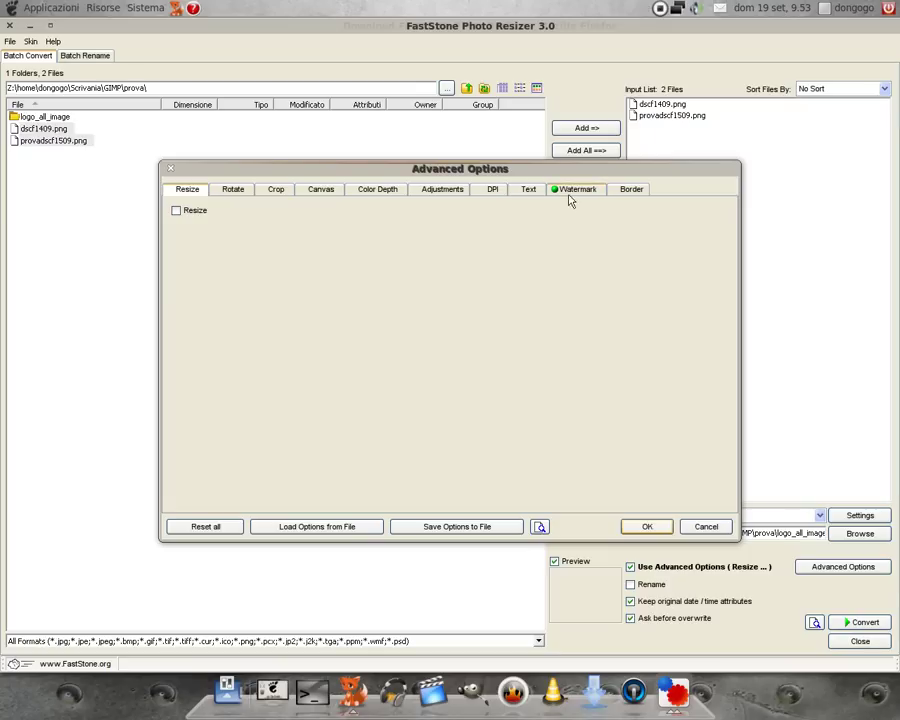
{"action": "left_click", "coordinate": [176, 210]}
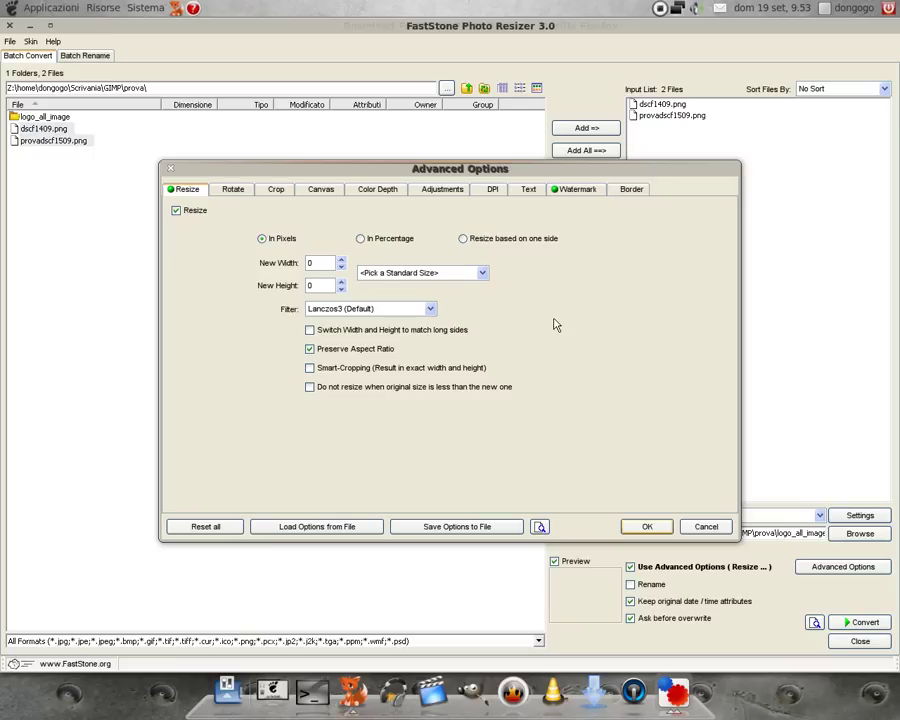
{"action": "left_click", "coordinate": [407, 274]}
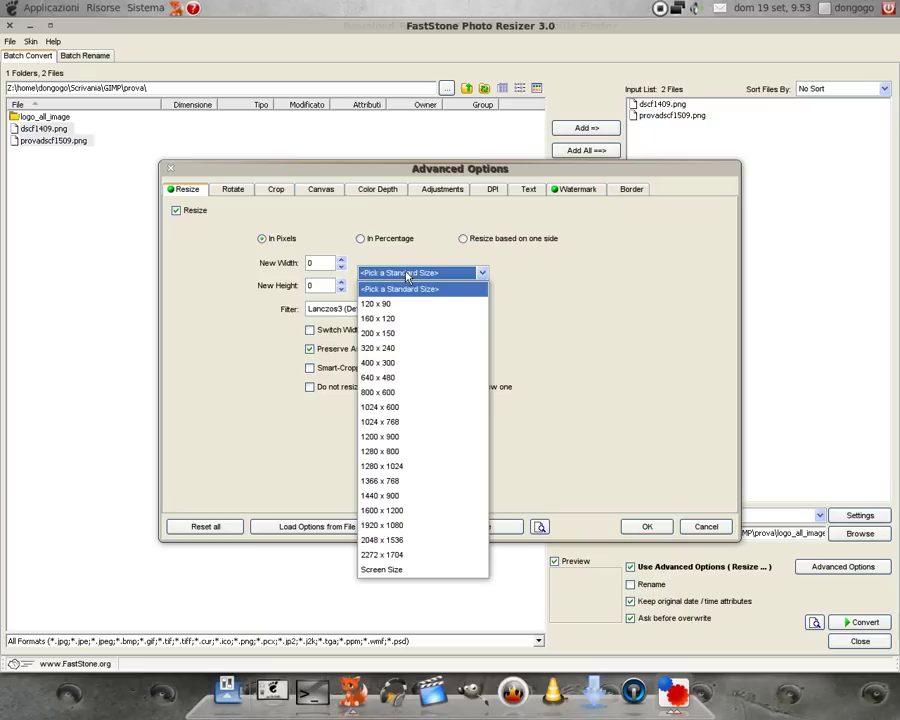
{"action": "left_click", "coordinate": [410, 392]}
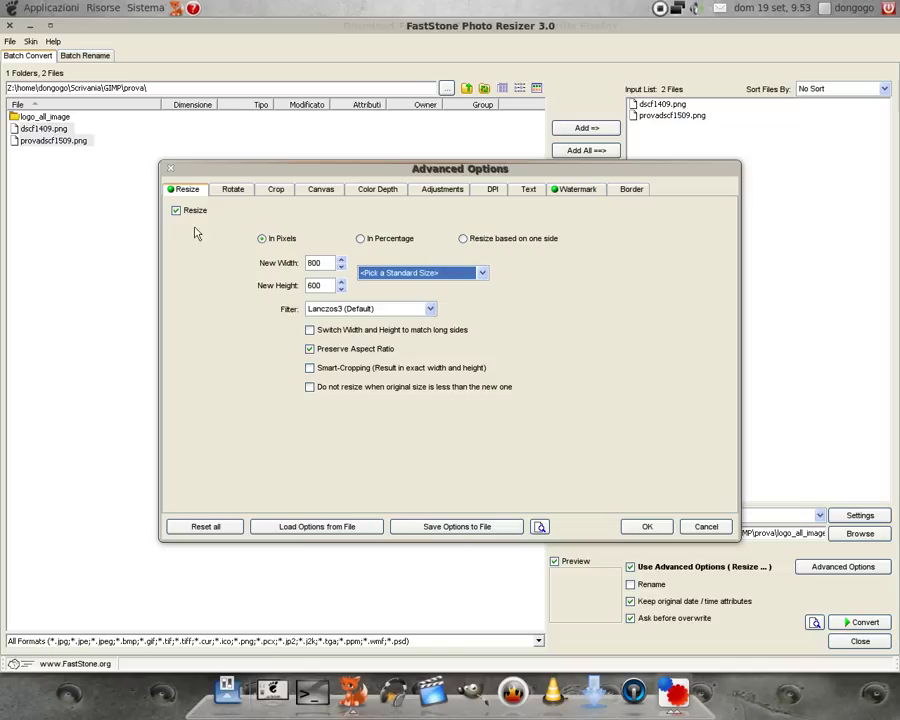
{"action": "left_click", "coordinate": [576, 188]}
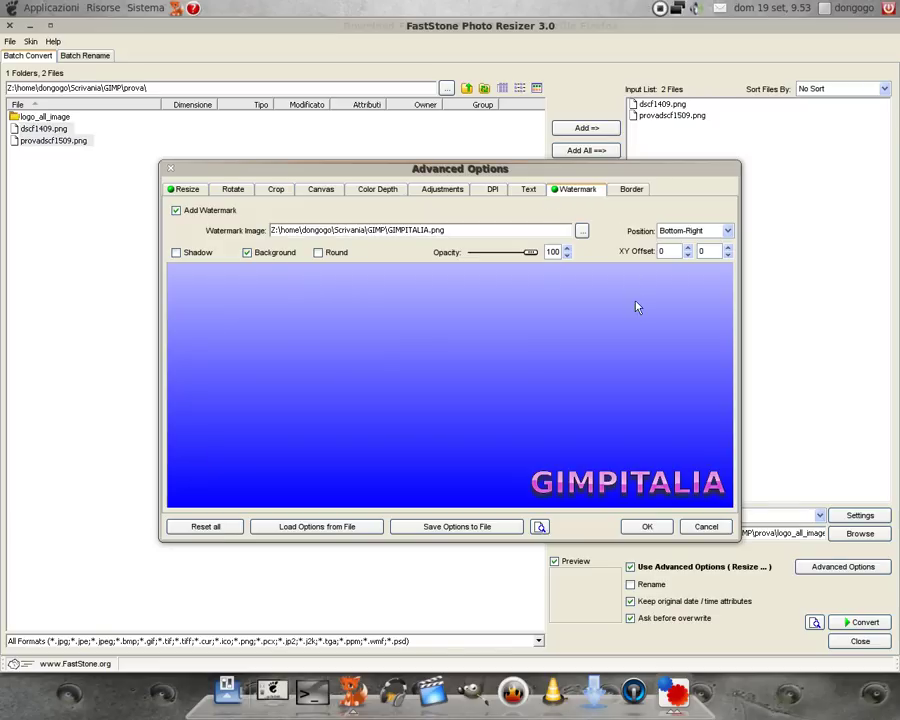
- Set the GIMPITALIA watermark position to Bottom-Right
{"action": "left_click", "coordinate": [176, 211]}
{"action": "left_click", "coordinate": [691, 236]}
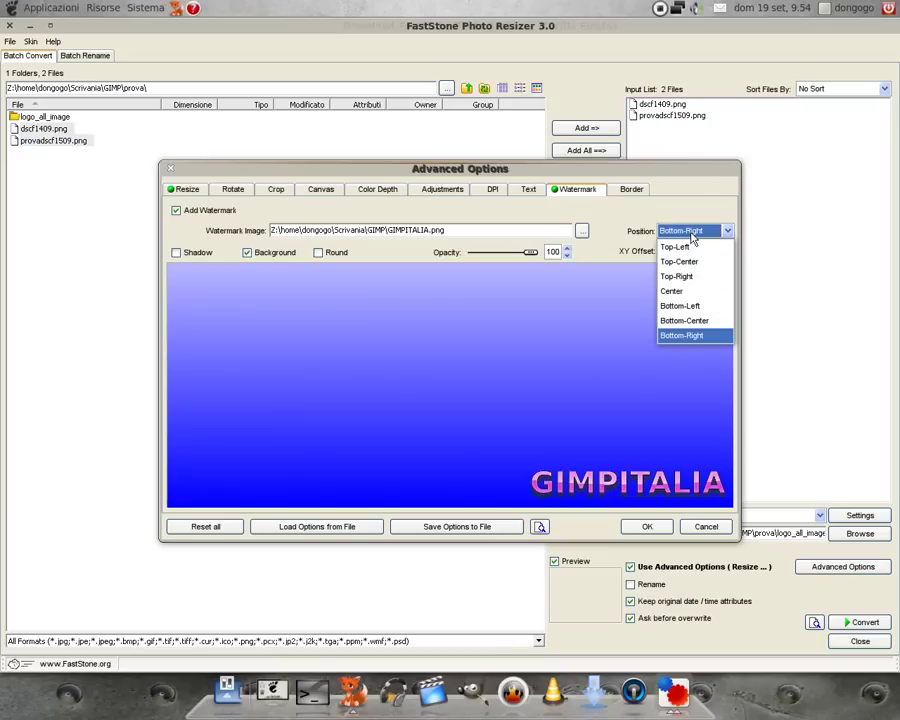
{"action": "left_click", "coordinate": [686, 321]}
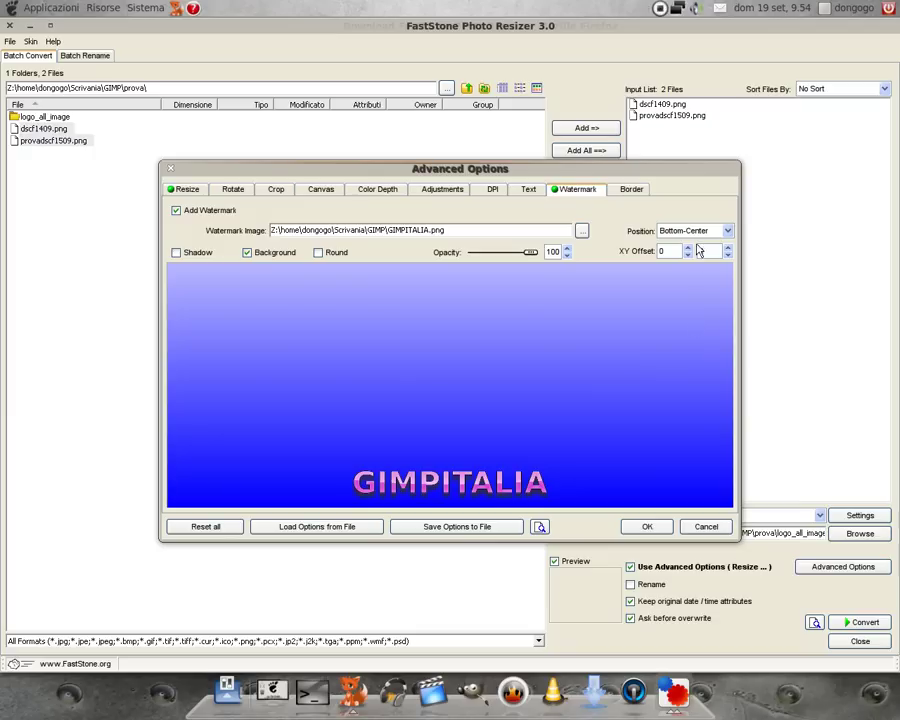
{"action": "left_click", "coordinate": [699, 233]}
{"action": "left_click", "coordinate": [697, 305]}
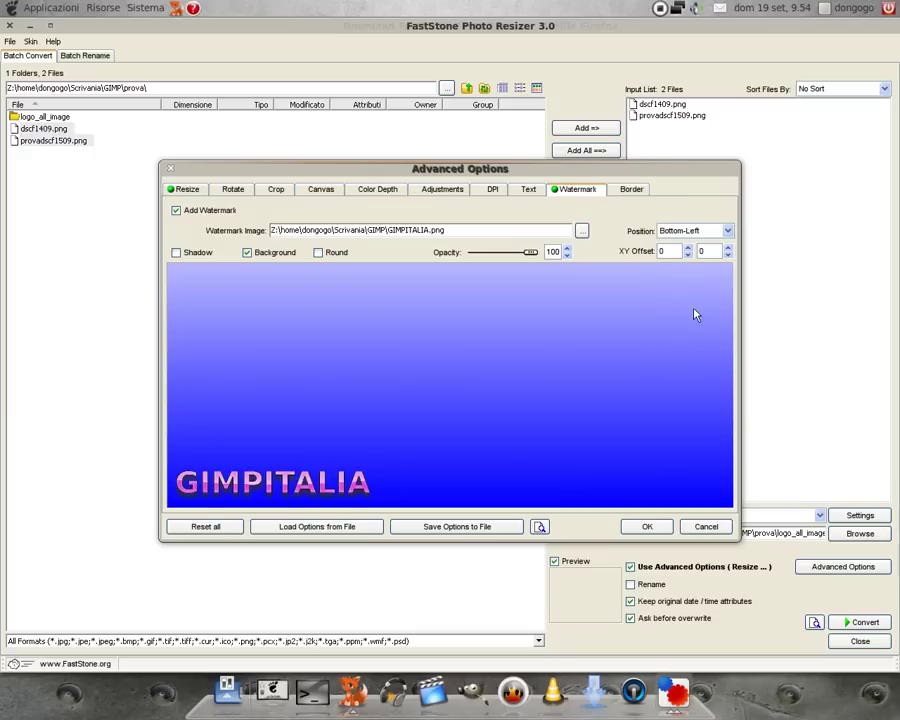
{"action": "left_click", "coordinate": [701, 236]}
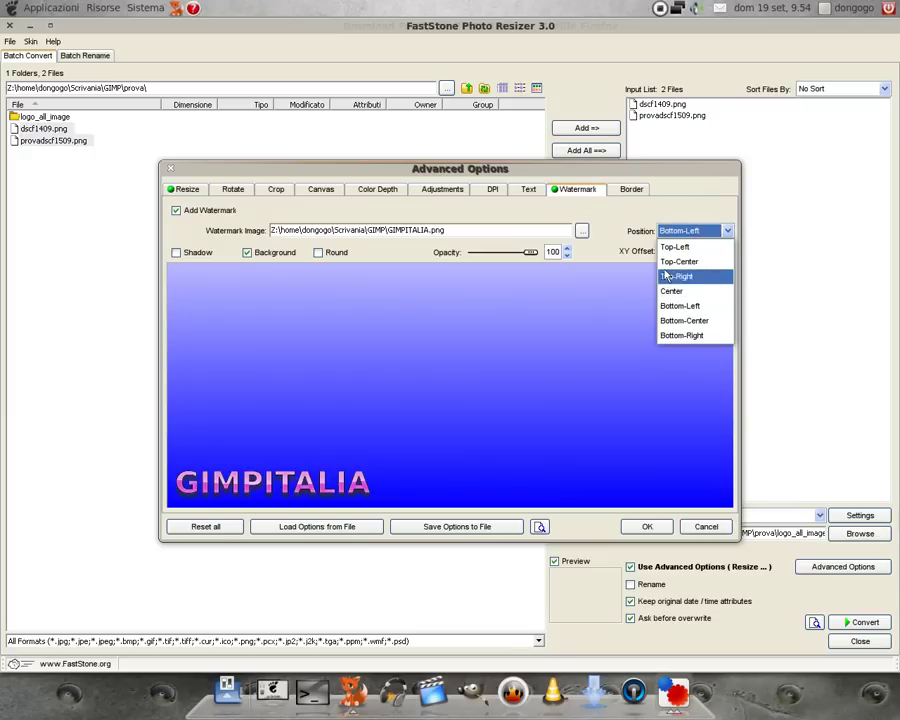
{"action": "left_click", "coordinate": [692, 335]}
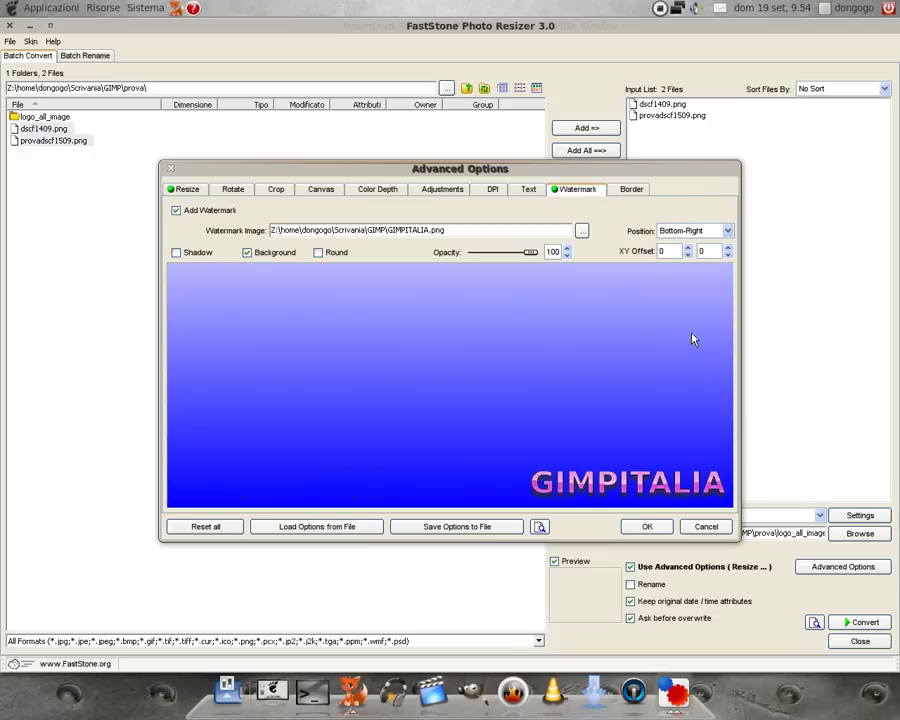
- Adjust the watermark opacity slider and confirm the advanced options
{"action": "left_click", "coordinate": [527, 253]}
{"action": "mouse_move", "coordinate": [527, 255]}
{"action": "left_mouse_down"}
{"action": "mouse_move", "coordinate": [500, 262]}
{"action": "mouse_move", "coordinate": [548, 257]}
{"action": "left_mouse_up"}
{"action": "left_click", "coordinate": [655, 526]}
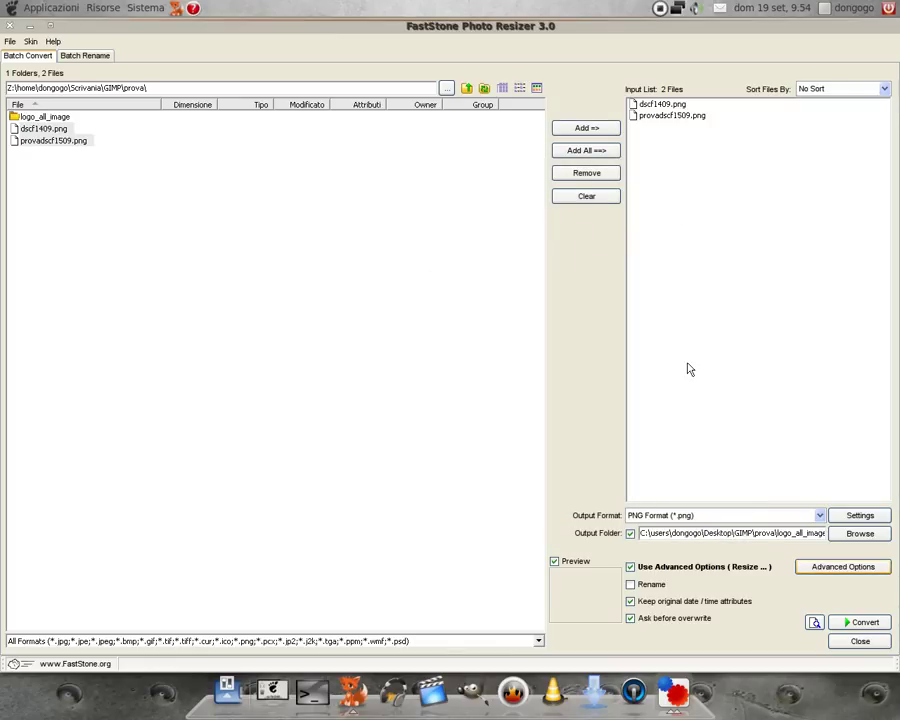
- Preview both photos before and after conversion at 80% zoom
{"action": "left_click", "coordinate": [815, 623]}
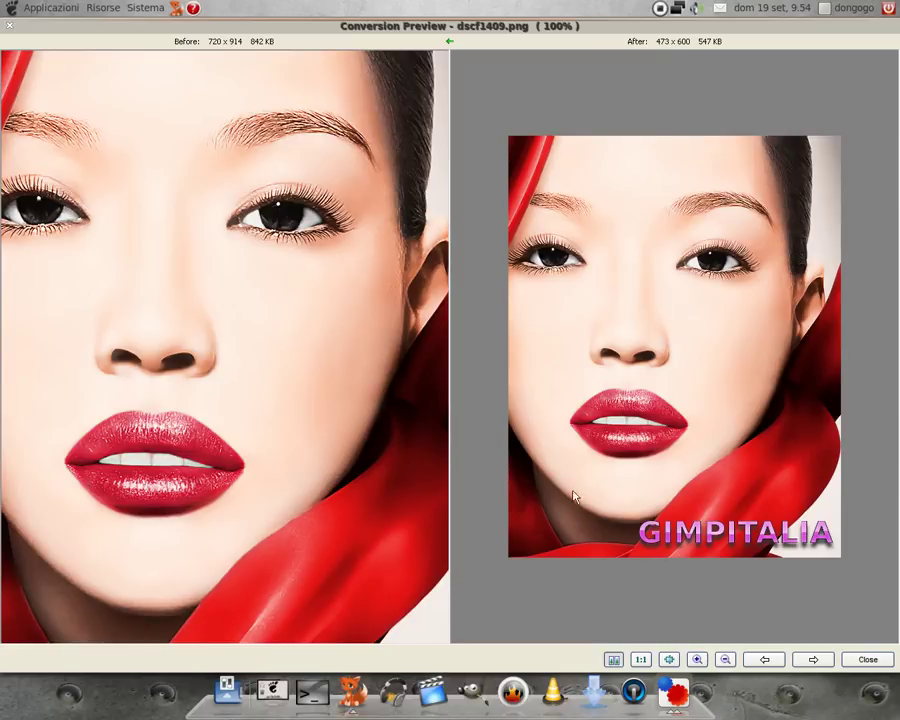
{"action": "left_click", "coordinate": [724, 660]}
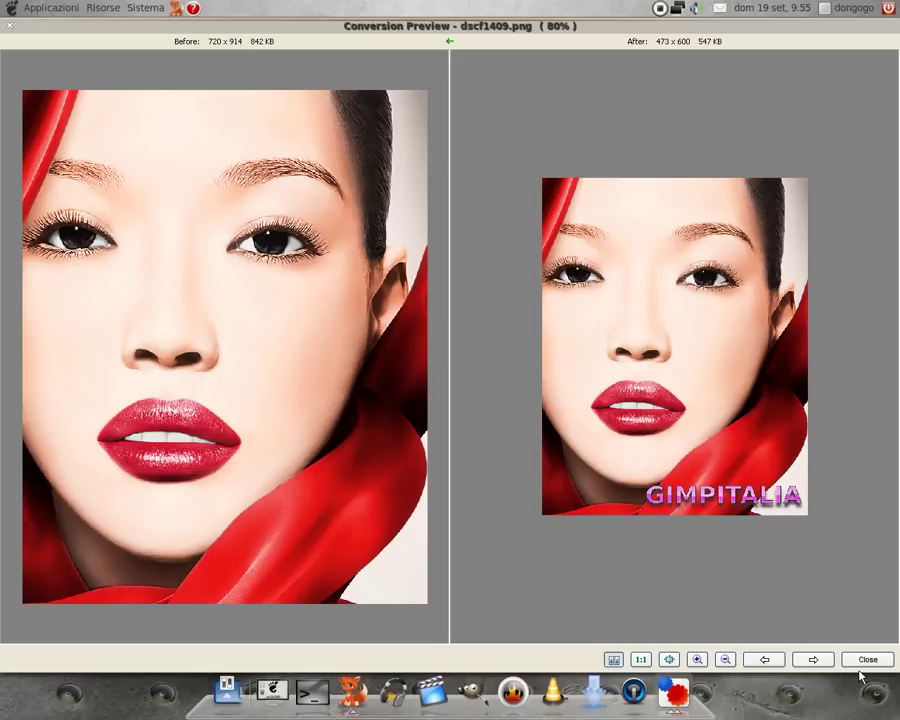
{"action": "left_click", "coordinate": [813, 659]}
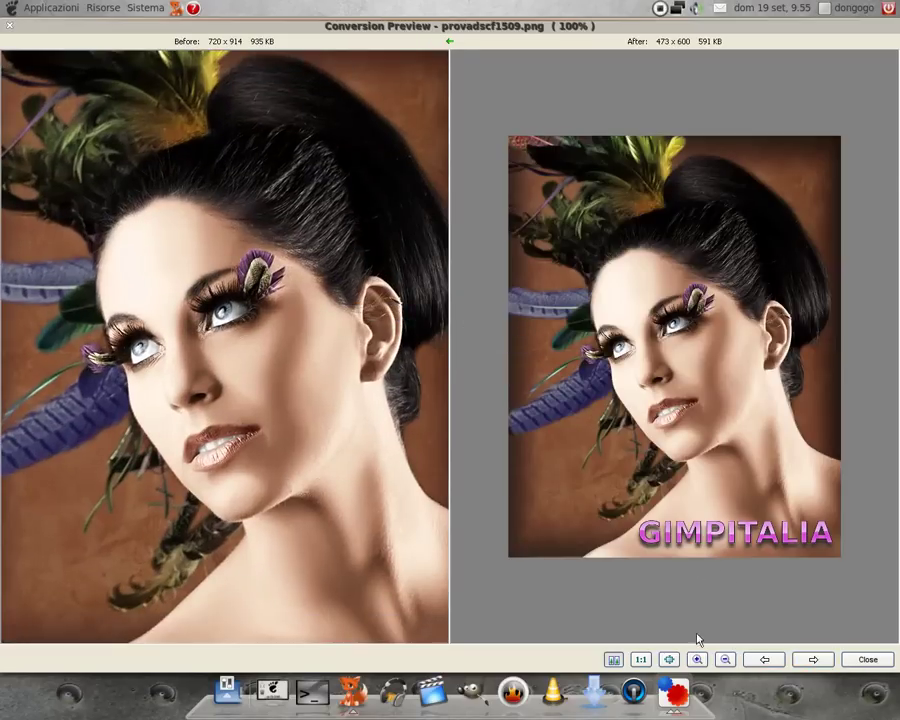
{"action": "key", "text": "Escape"}
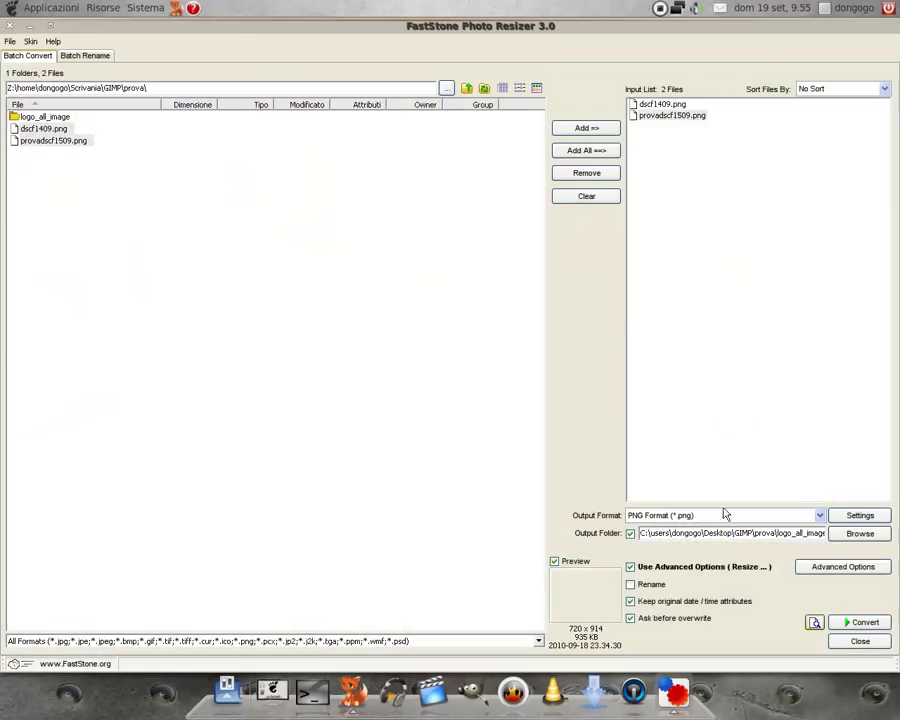
- Convert both photos into logo_all_image and open a file manager window
{"action": "left_click", "coordinate": [866, 623]}
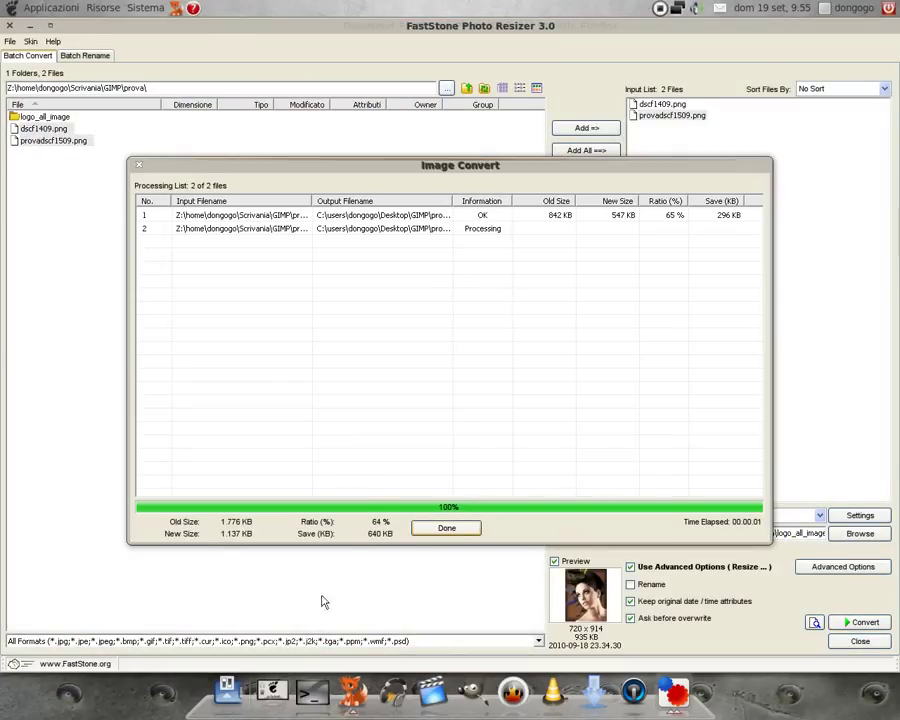
{"action": "left_click", "coordinate": [270, 692]}
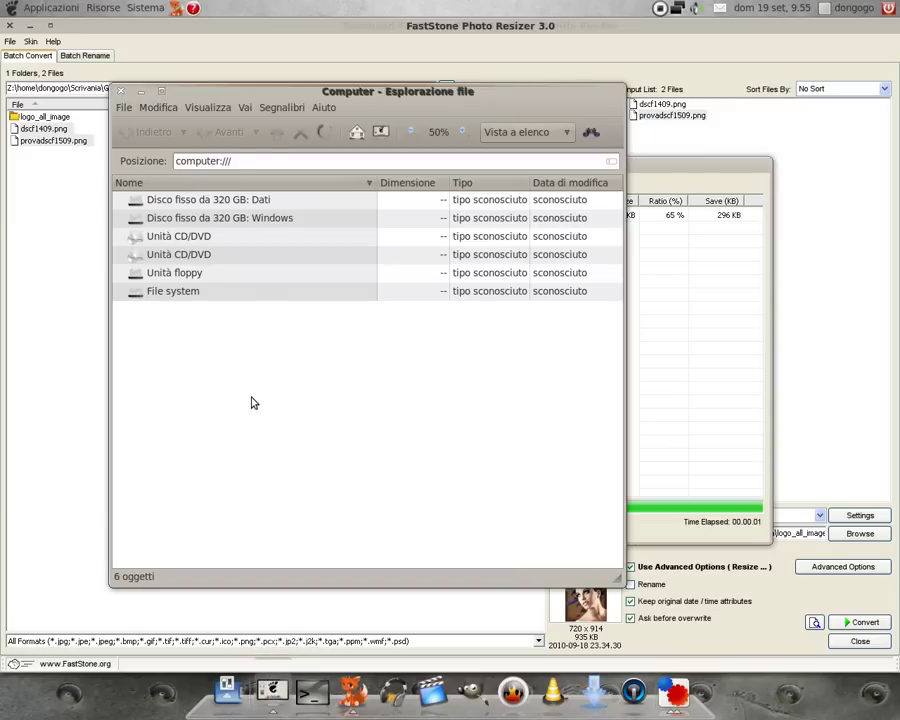
- Browse Home > Scrivania > GIMP > prova > logo_all_image to view the watermarked photos
{"action": "left_click", "coordinate": [356, 132]}
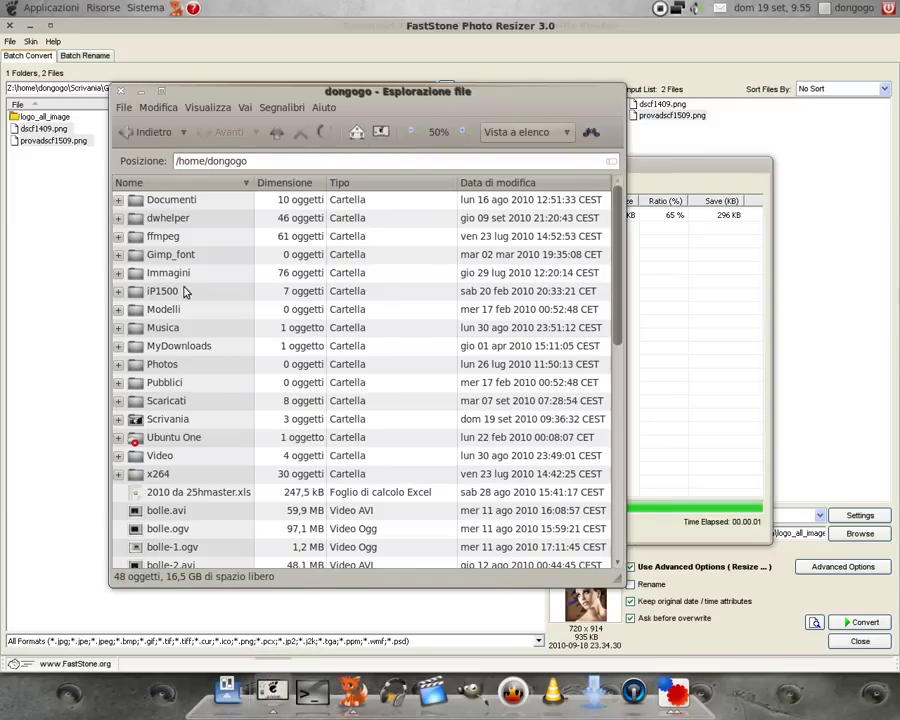
{"action": "double_click", "coordinate": [155, 418]}
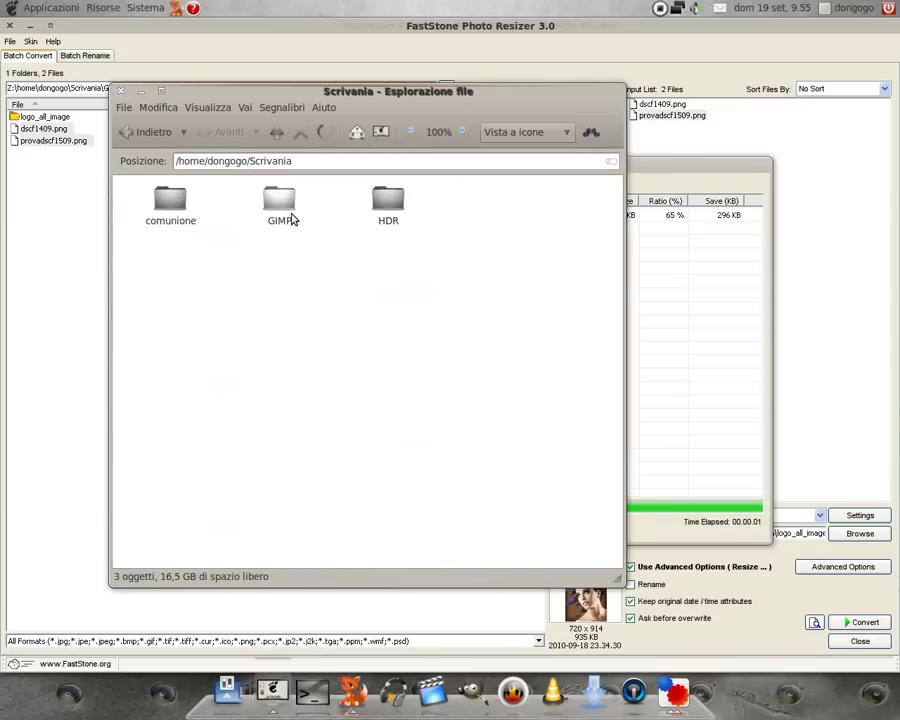
{"action": "double_click", "coordinate": [282, 207]}
{"action": "double_click", "coordinate": [150, 326]}
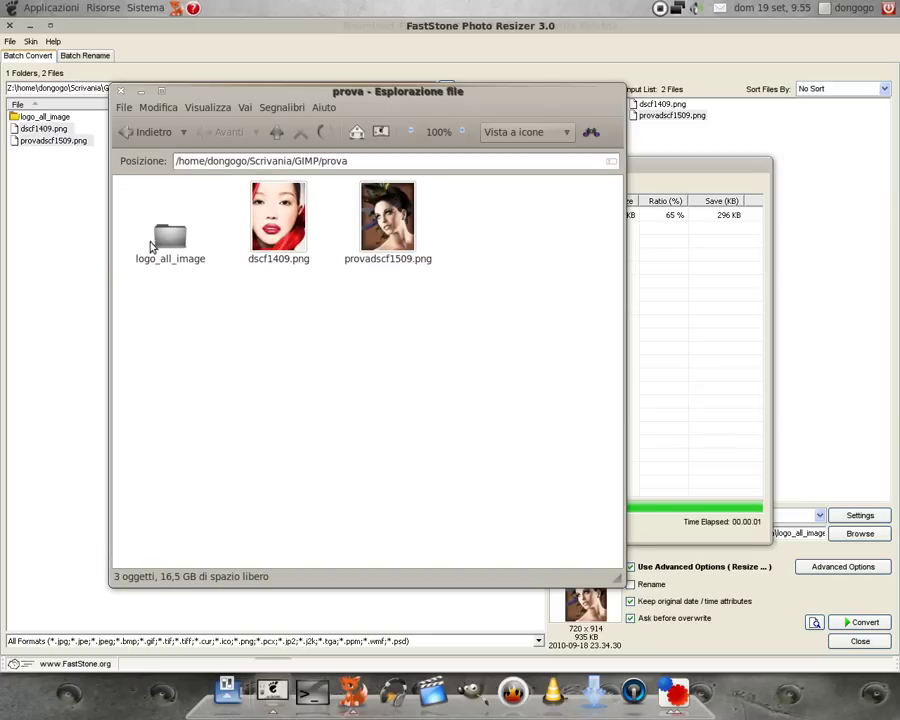
{"action": "double_click", "coordinate": [170, 245]}
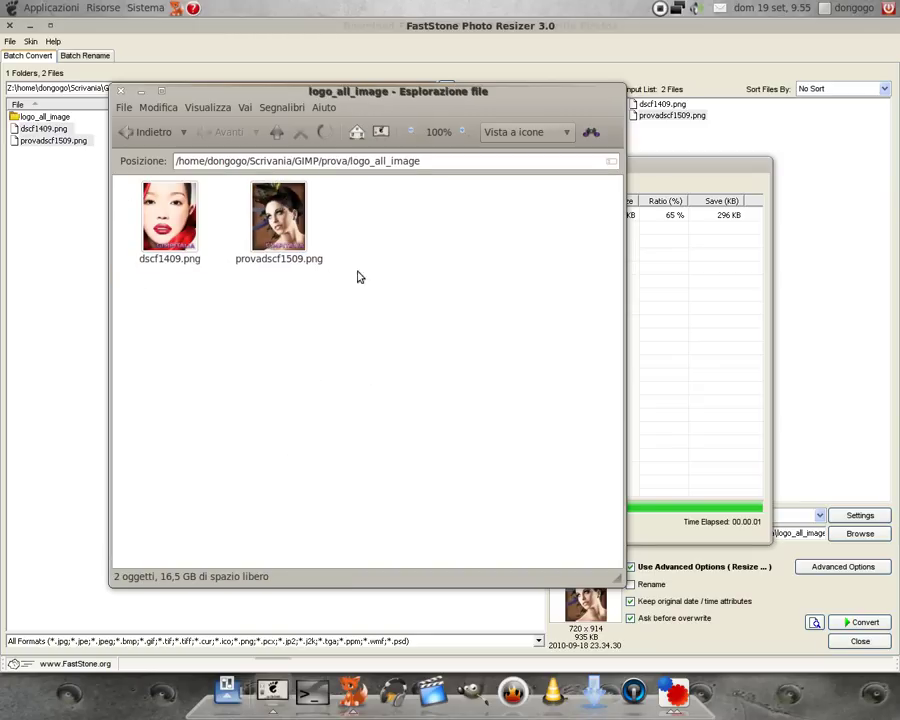